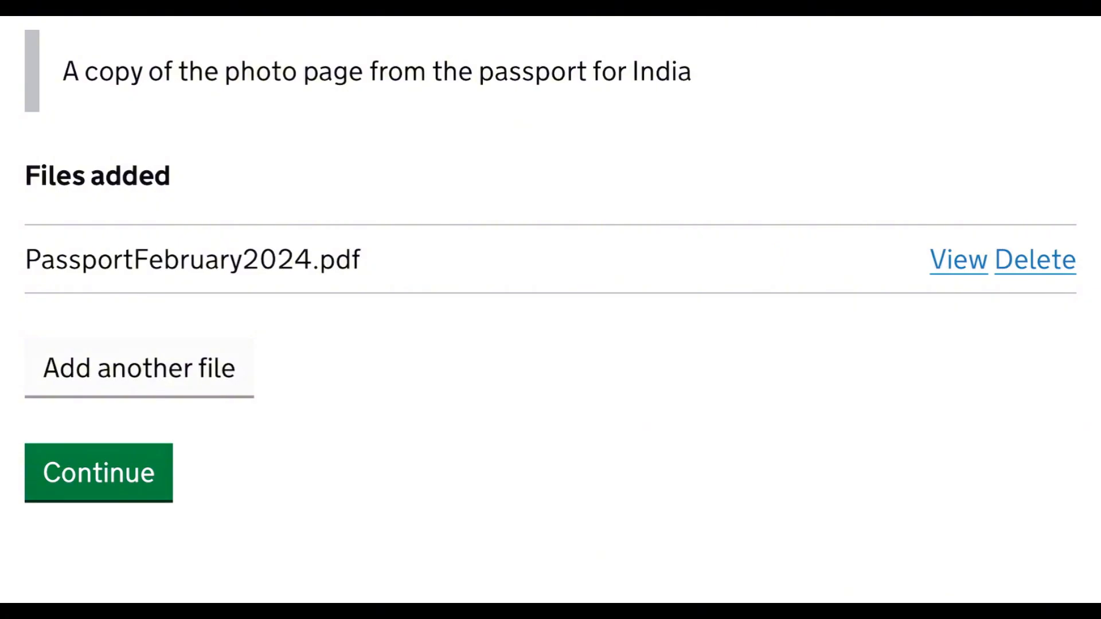
# Accept PassportFebruary2024.pdf as the passport photo page evidence, continue to the evidence summary, and confirm its upload.
pyautogui.click(99, 473)
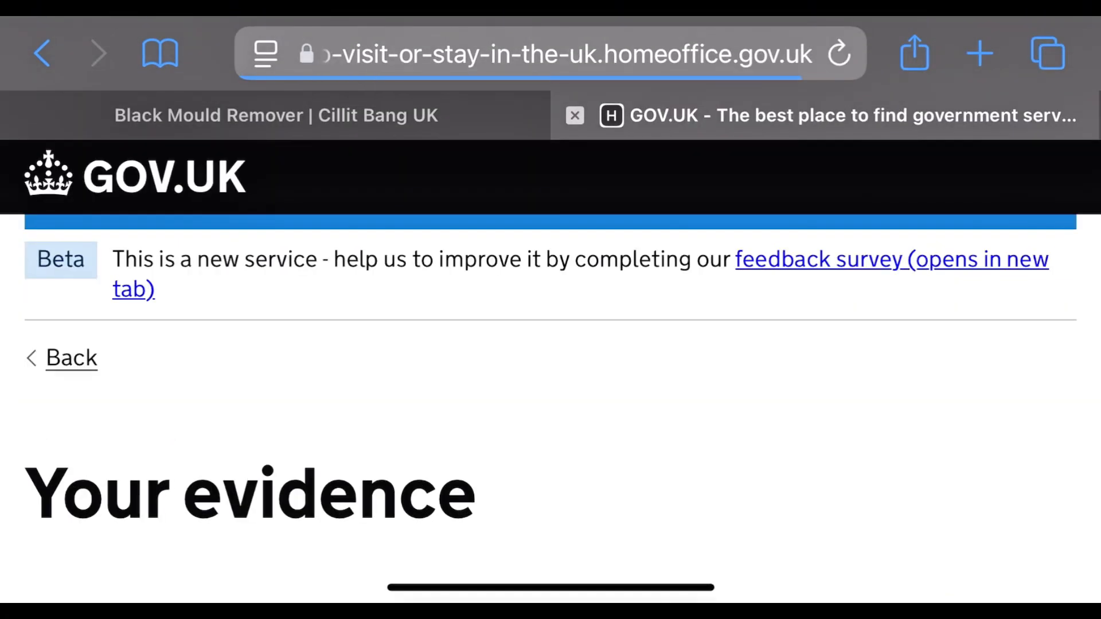
pyautogui.scroll(-10, 550, 344)
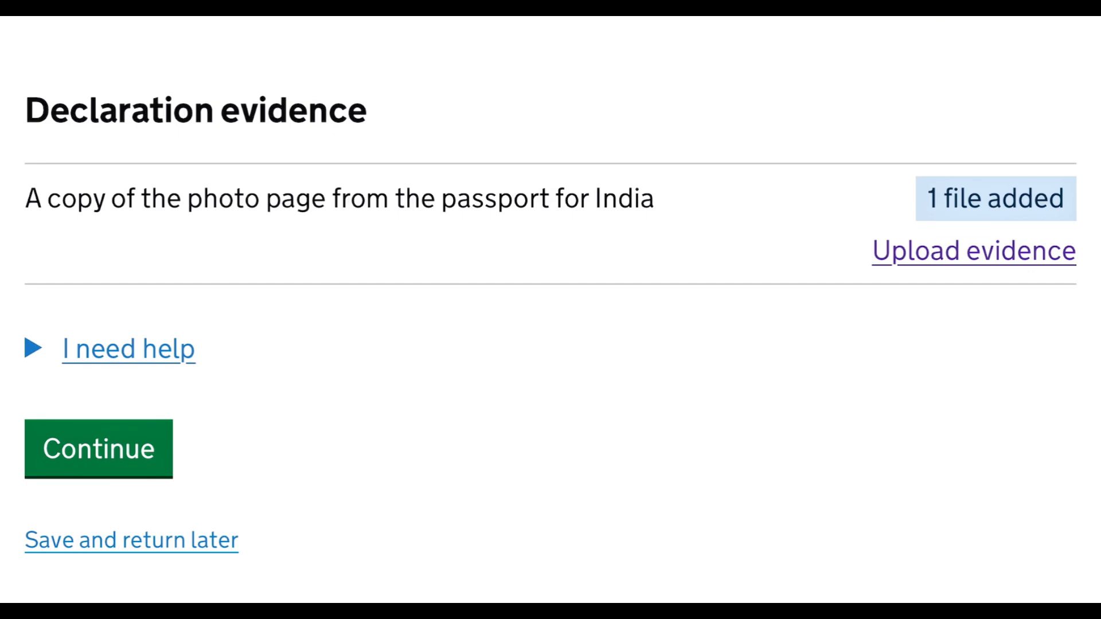
pyautogui.click(99, 449)
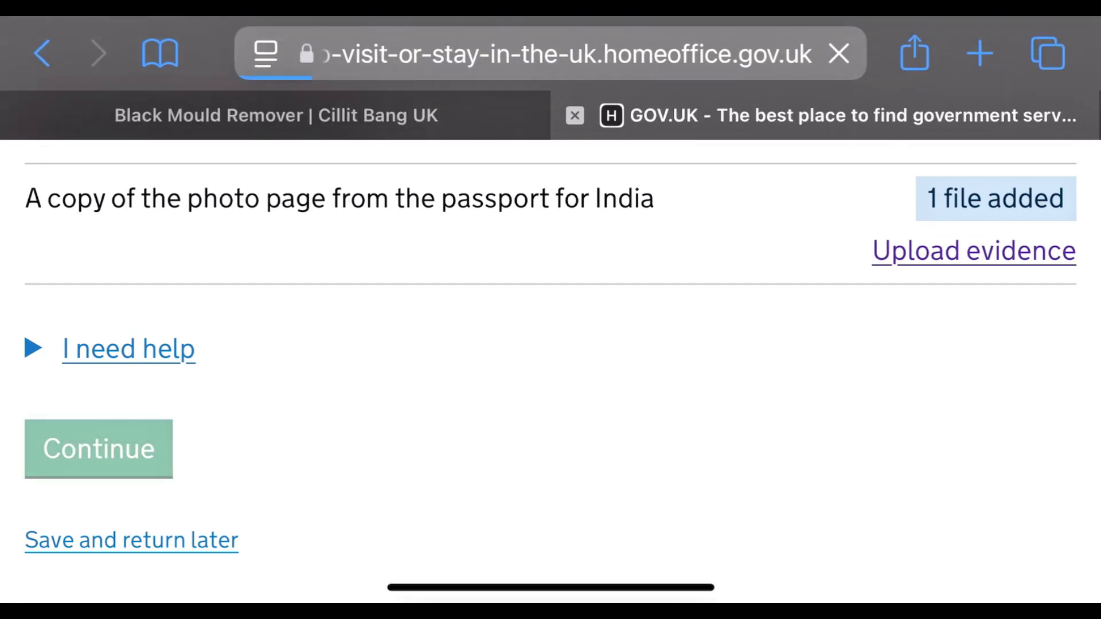
pyautogui.scroll(-5, 550, 344)
pyautogui.scroll(-5, 550, 310)
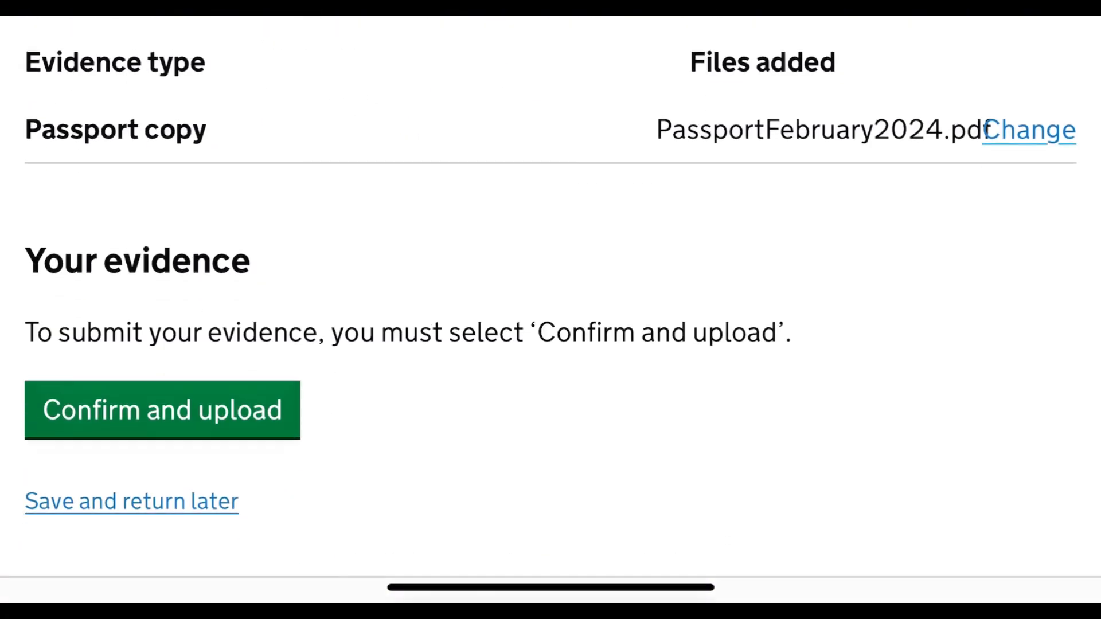
pyautogui.click(162, 410)
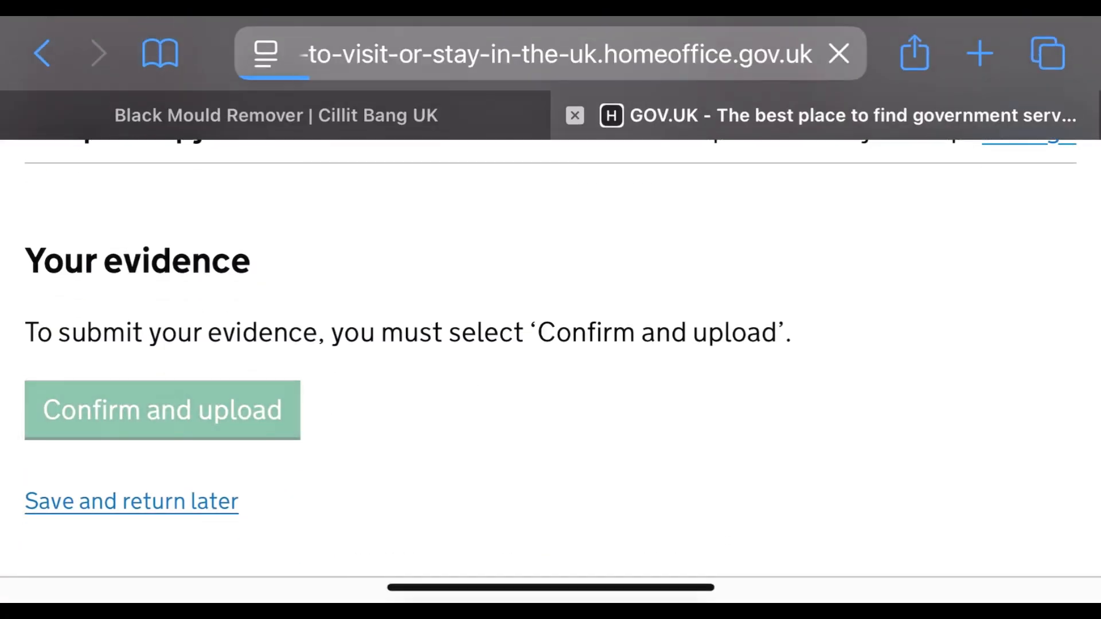
# Continue past the evidence upload confirmation and open the Submit task of the India Young Professionals Scheme ballot application.
pyautogui.scroll(-5, 551, 310)
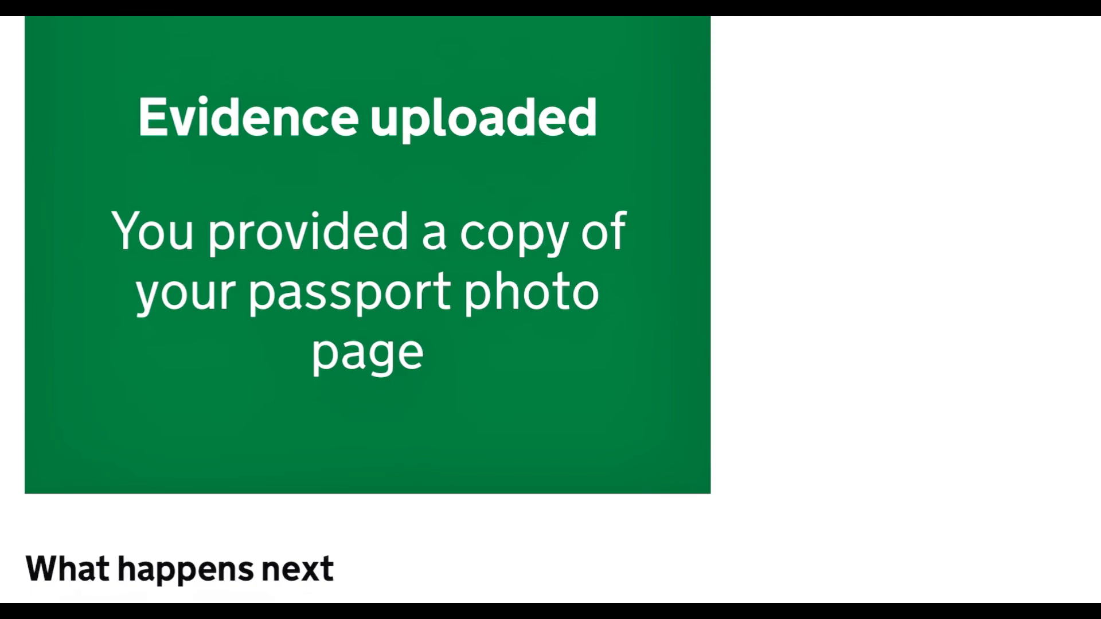
pyautogui.scroll(-10, 551, 310)
pyautogui.scroll(4, 551, 310)
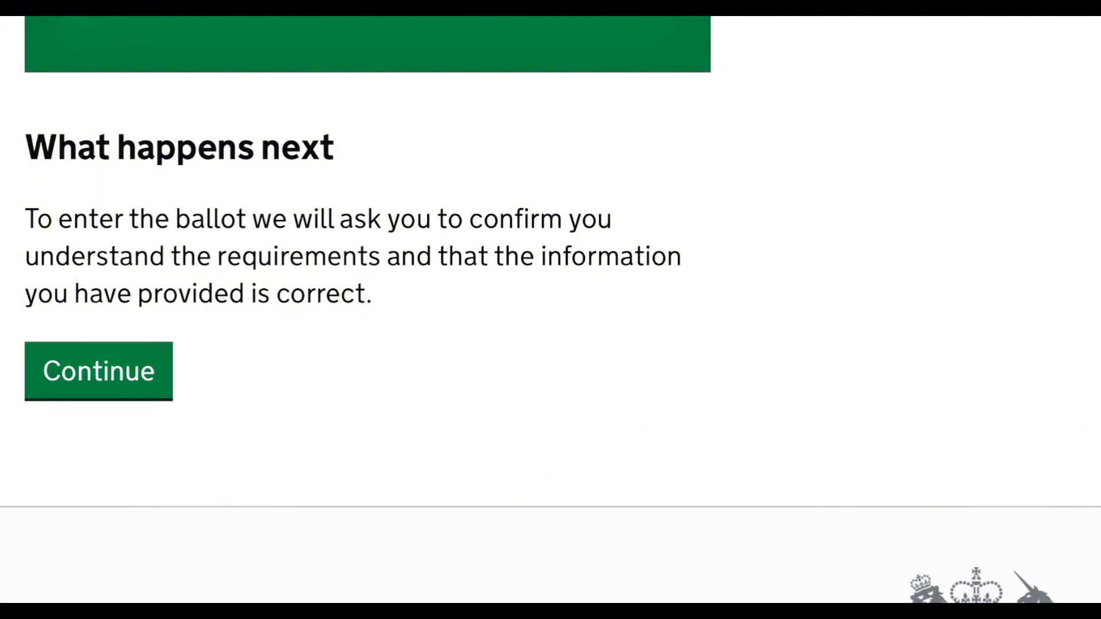
pyautogui.click(99, 371)
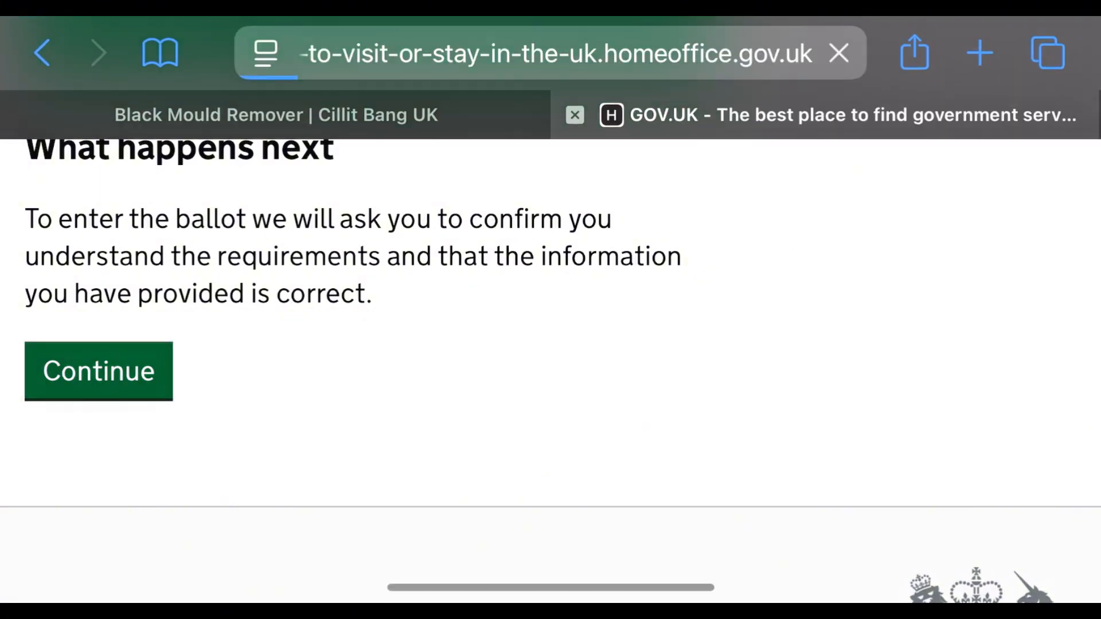
pyautogui.scroll(-5, 551, 310)
pyautogui.scroll(-10, 551, 310)
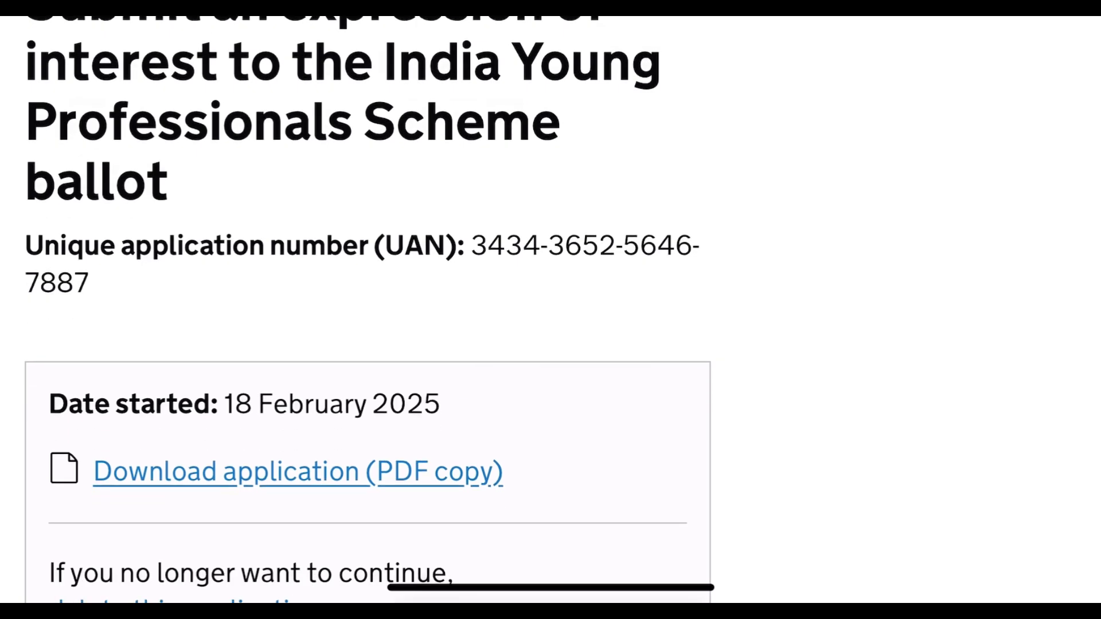
pyautogui.scroll(-5, 551, 311)
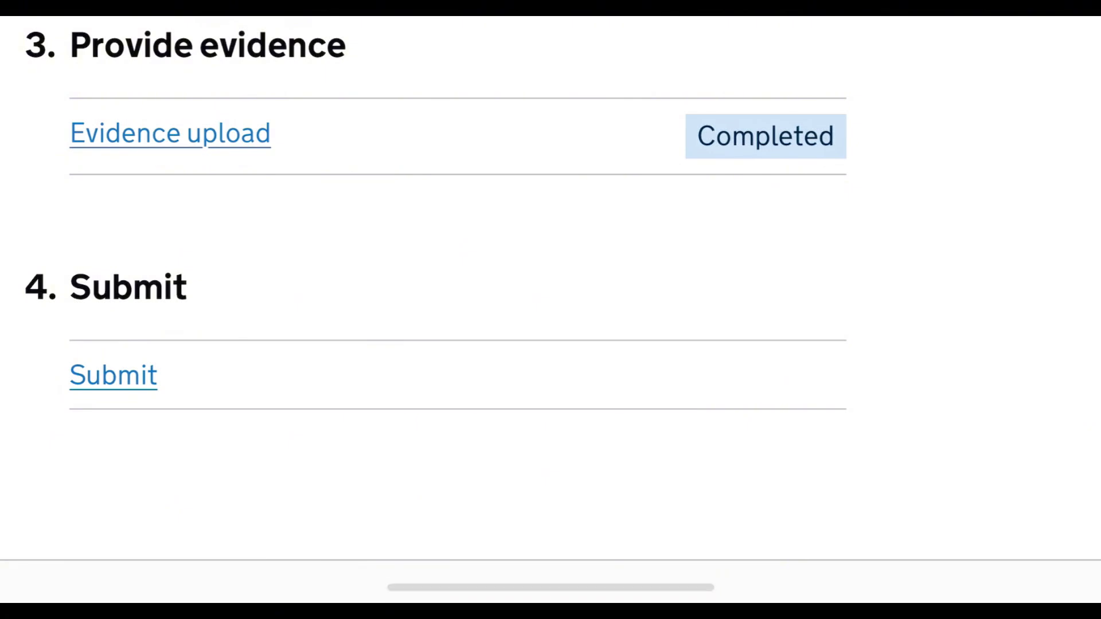
pyautogui.click(113, 376)
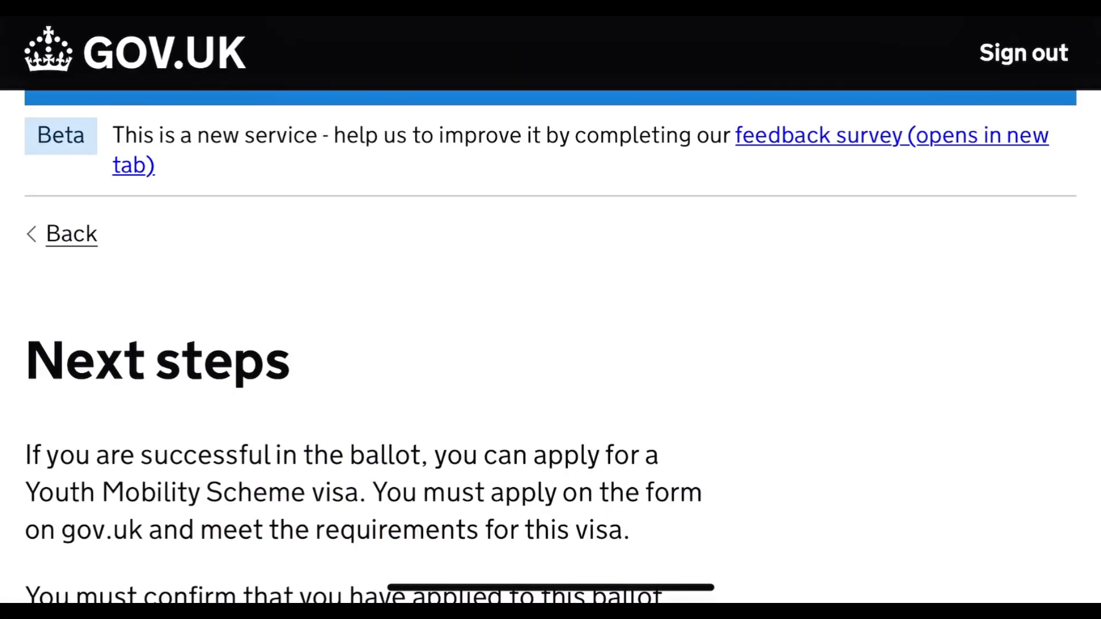
# Review the required documents and declaration under Next steps, and confirm and submit the expression of interest.
pyautogui.scroll(-10, 364, 310)
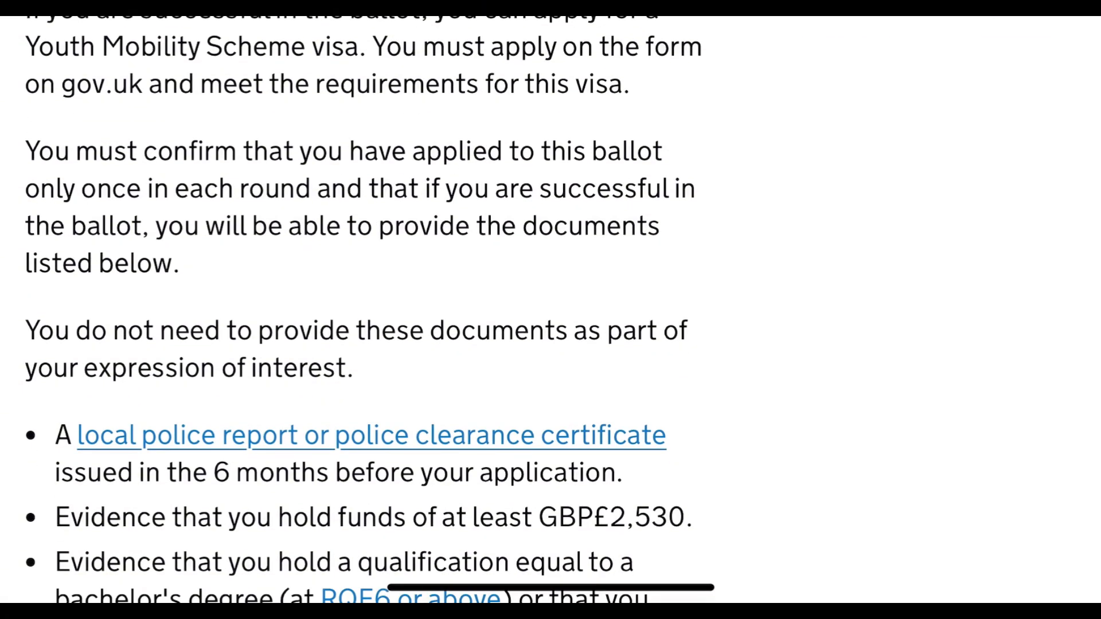
pyautogui.scroll(3, 363, 309)
pyautogui.scroll(-5, 363, 310)
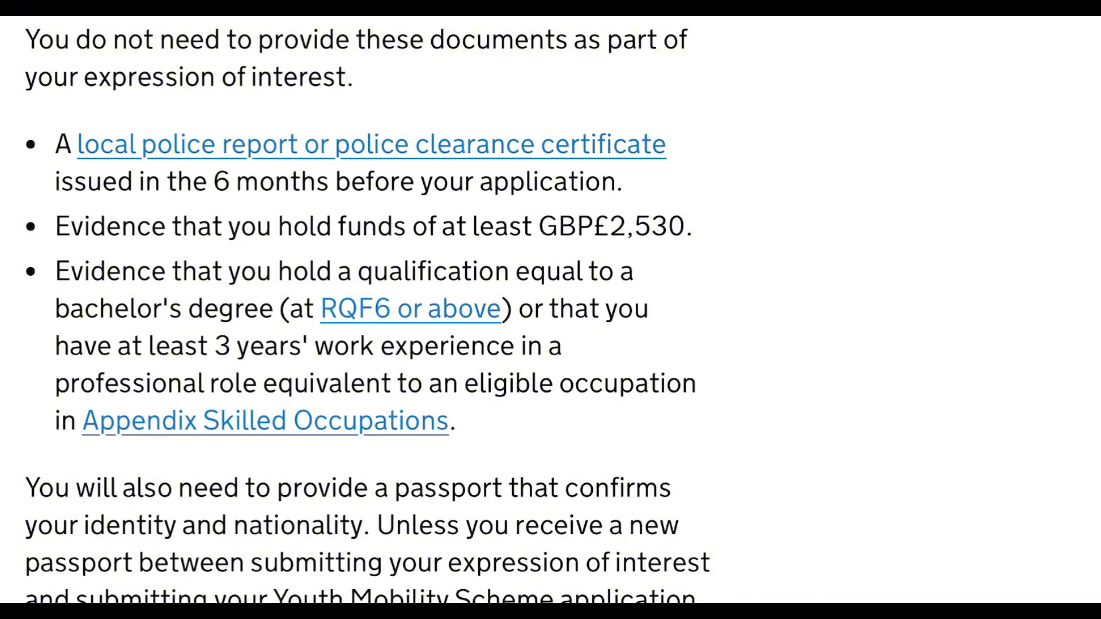
pyautogui.scroll(-4, 368, 309)
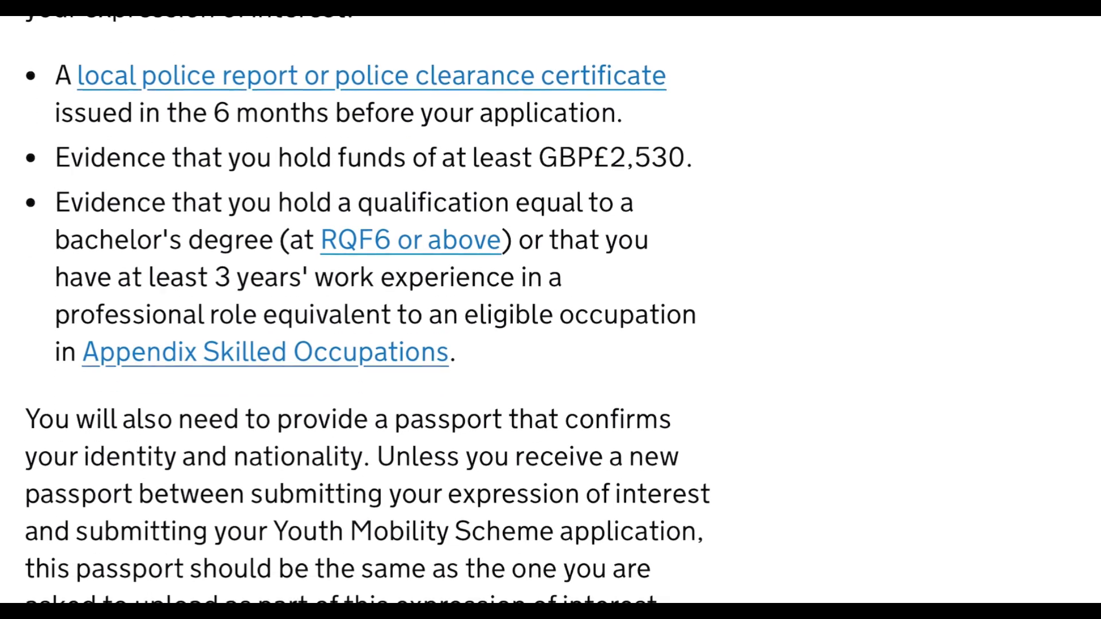
pyautogui.scroll(-2, 367, 311)
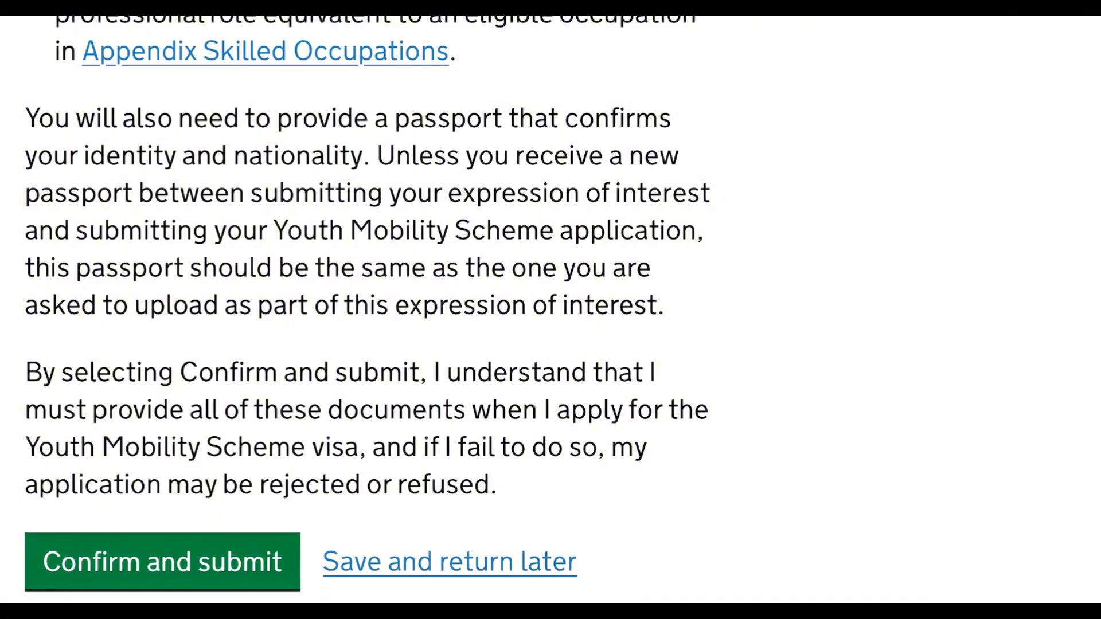
pyautogui.scroll(-1, 367, 303)
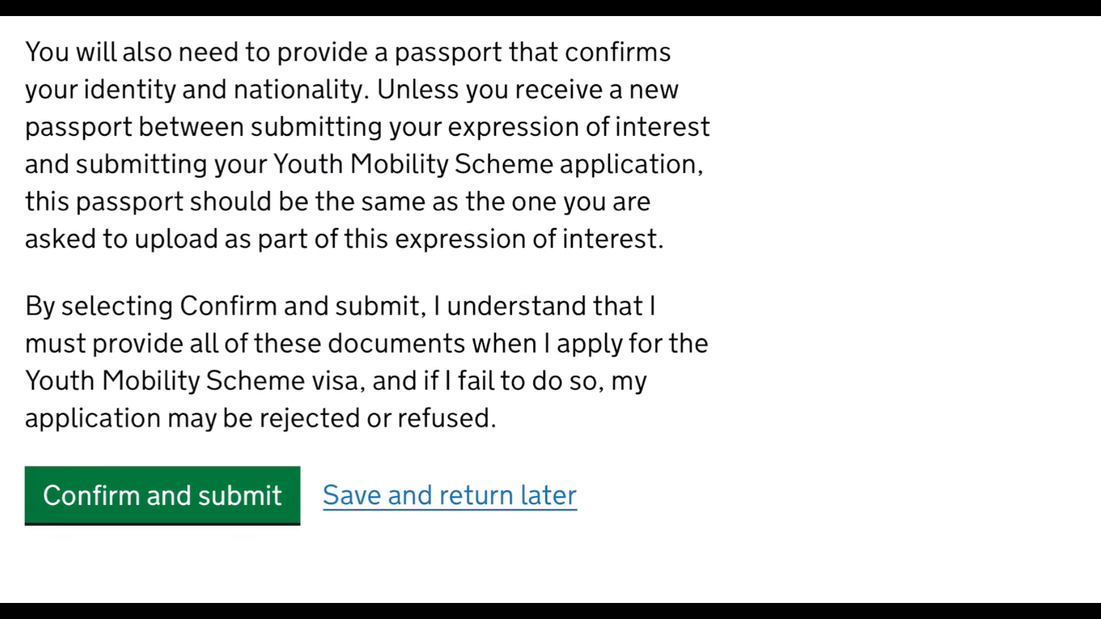
pyautogui.scroll(-1, 367, 274)
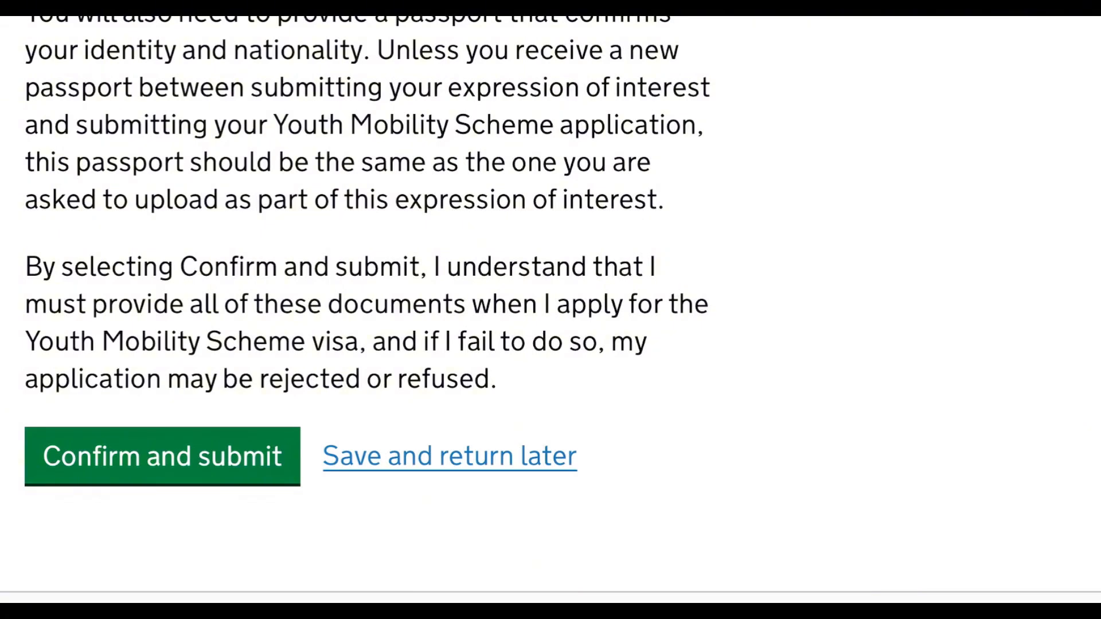
pyautogui.click(163, 457)
# Read the submission confirmation page, including the application number and the What happens next guidance on ballot results and visa applications.
pyautogui.scroll(-5, 367, 321)
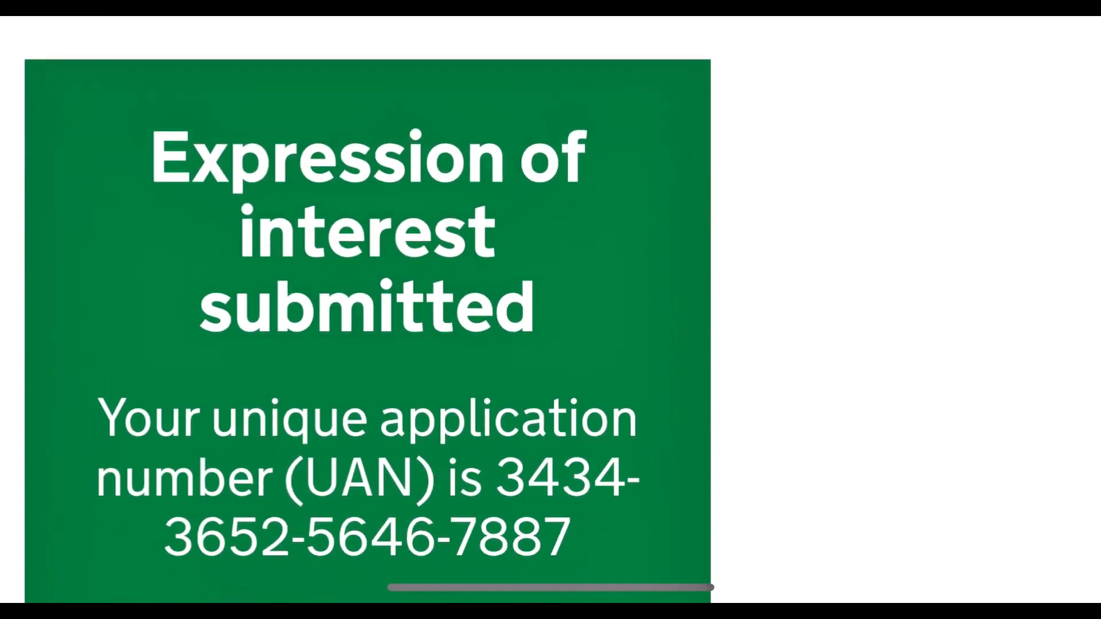
pyautogui.scroll(-10, 367, 310)
pyautogui.scroll(10, 367, 310)
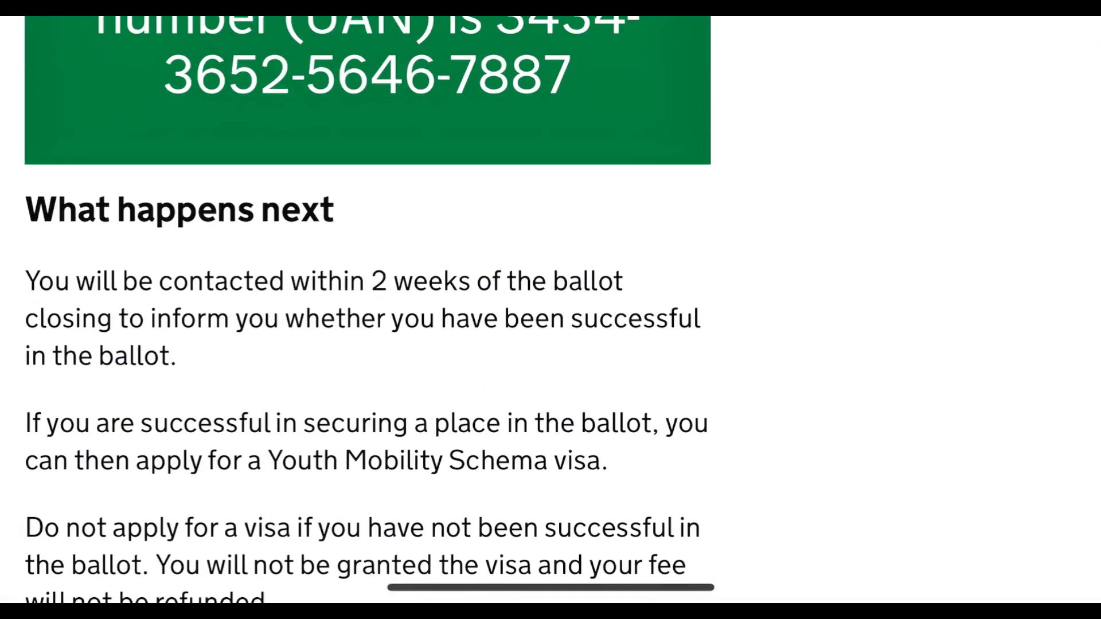
pyautogui.scroll(-2, 368, 311)
pyautogui.scroll(3, 367, 309)
pyautogui.scroll(-5, 367, 310)
pyautogui.scroll(2, 368, 310)
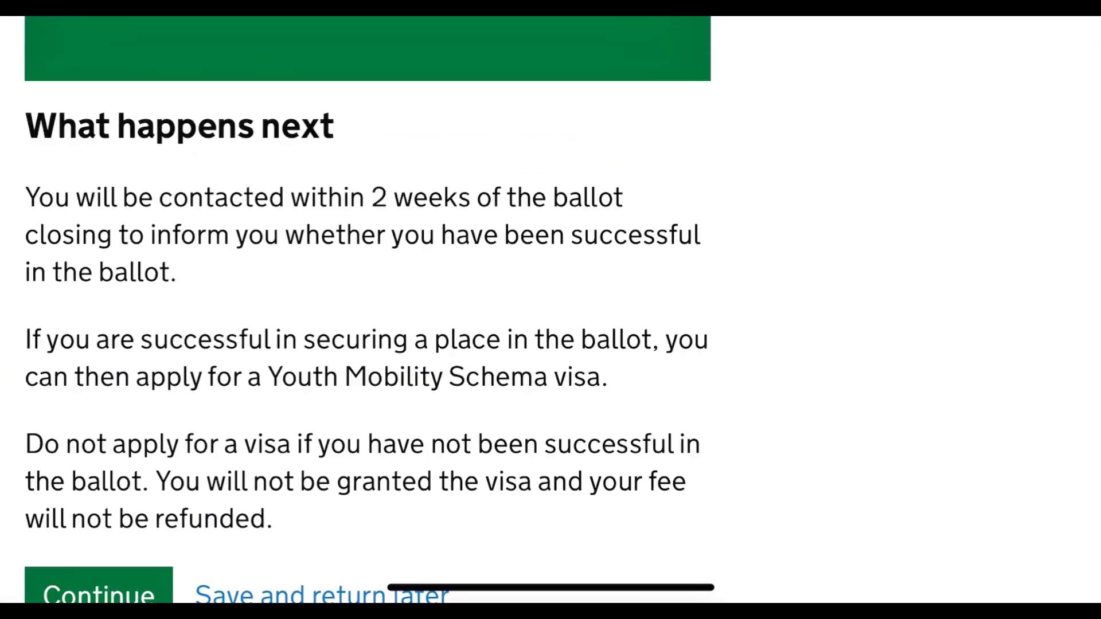
pyautogui.scroll(5, 368, 310)
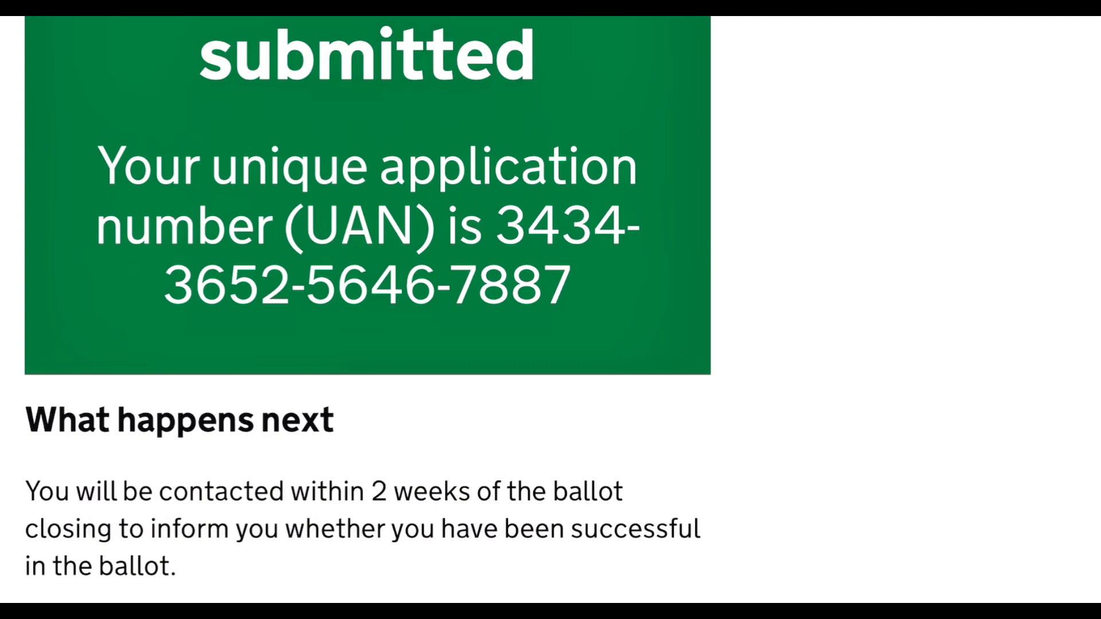
pyautogui.scroll(-5, 367, 310)
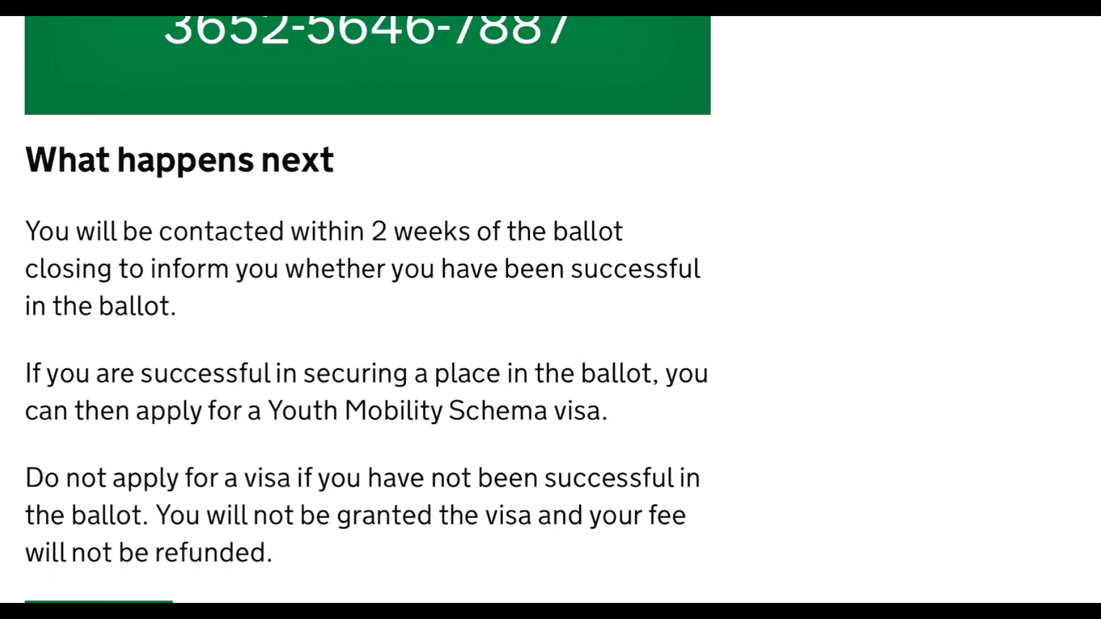
pyautogui.scroll(-4, 368, 310)
pyautogui.scroll(3, 367, 309)
pyautogui.scroll(-1, 367, 309)
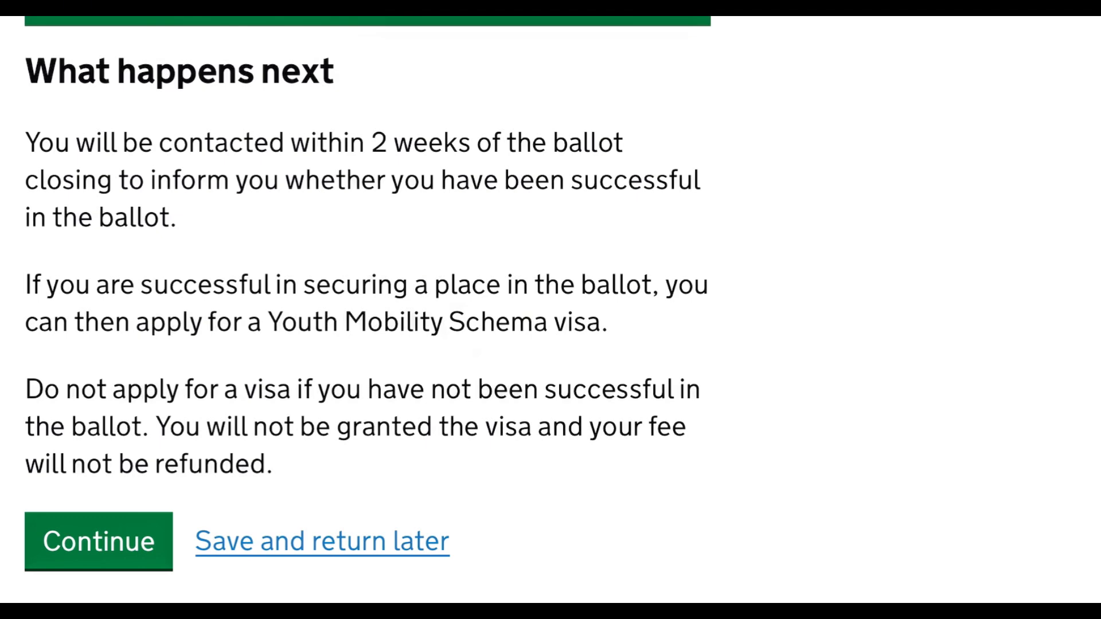
pyautogui.scroll(-2, 368, 310)
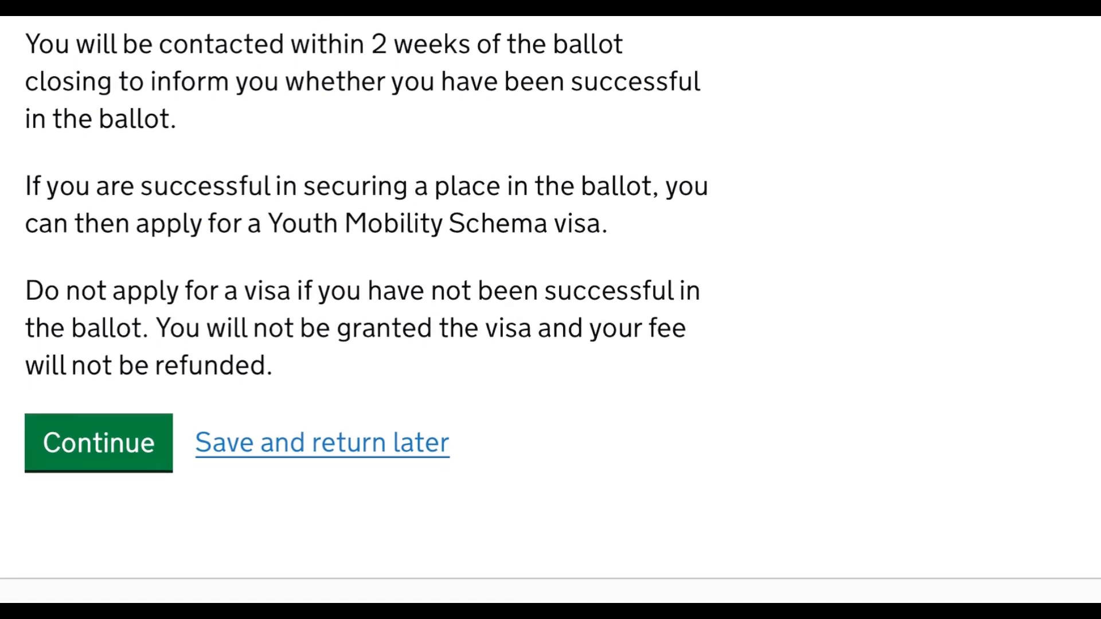
pyautogui.scroll(-1, 368, 310)
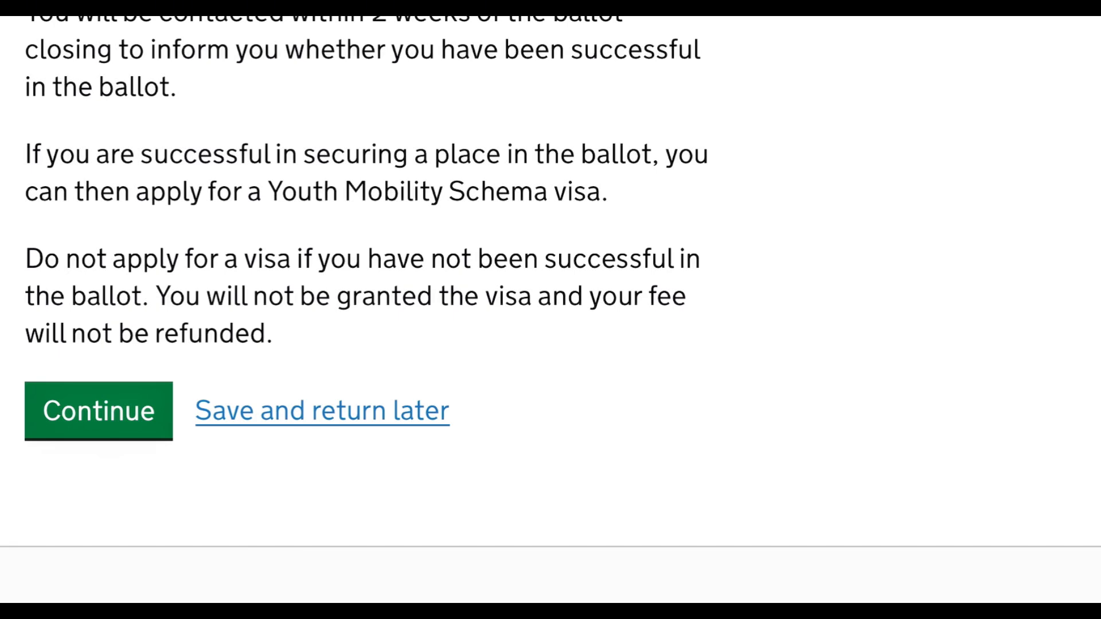
pyautogui.scroll(-2, 550, 310)
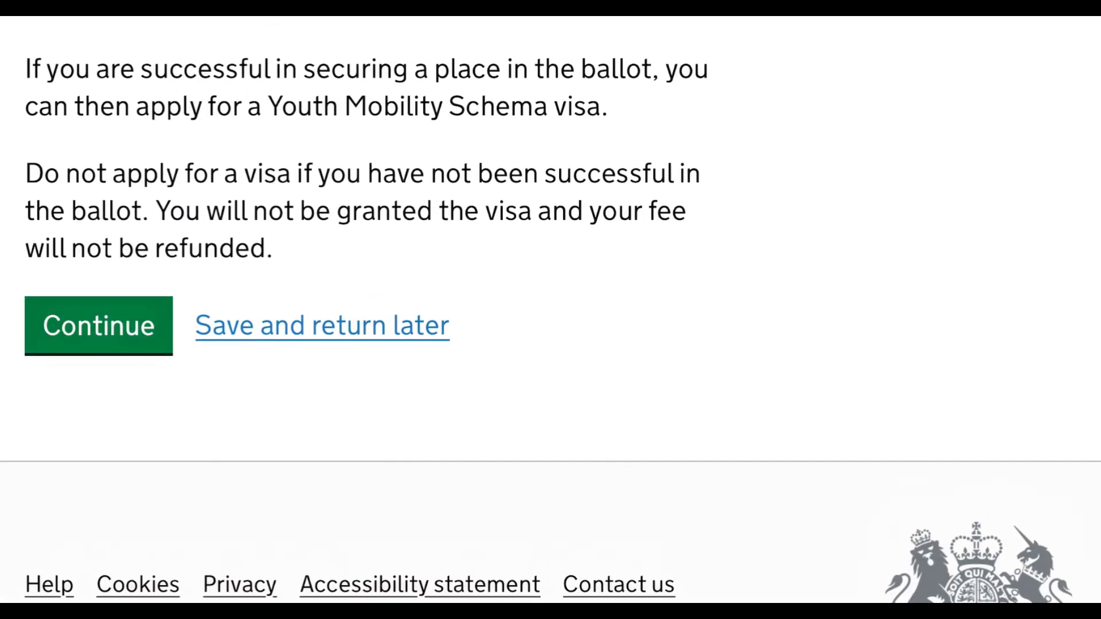
pyautogui.scroll(5, 367, 310)
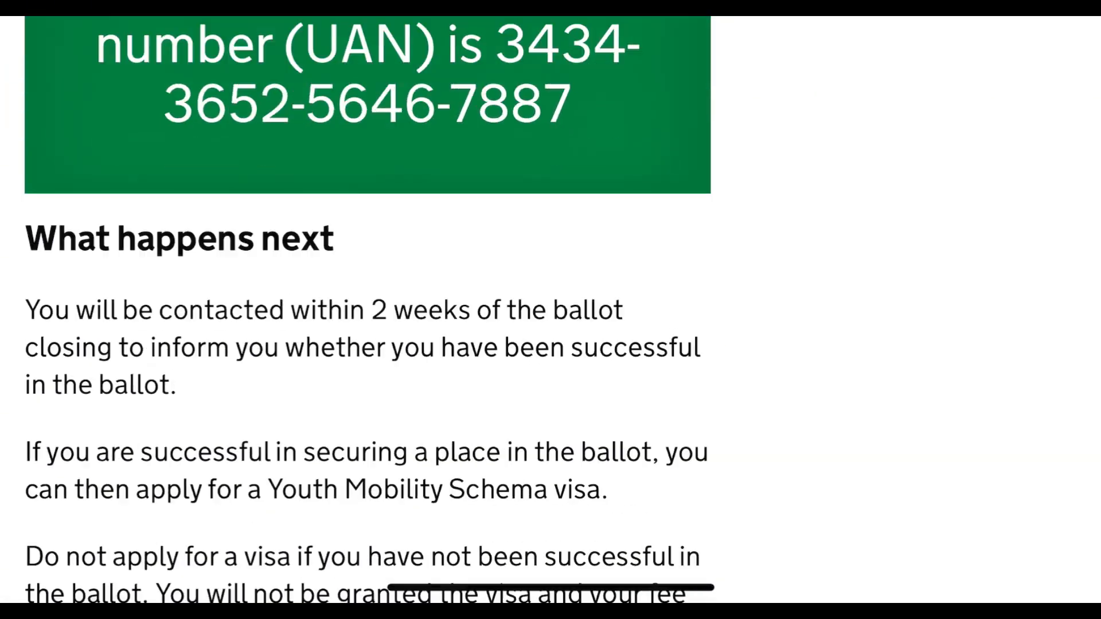
pyautogui.scroll(-1, 367, 310)
pyautogui.scroll(-3, 367, 310)
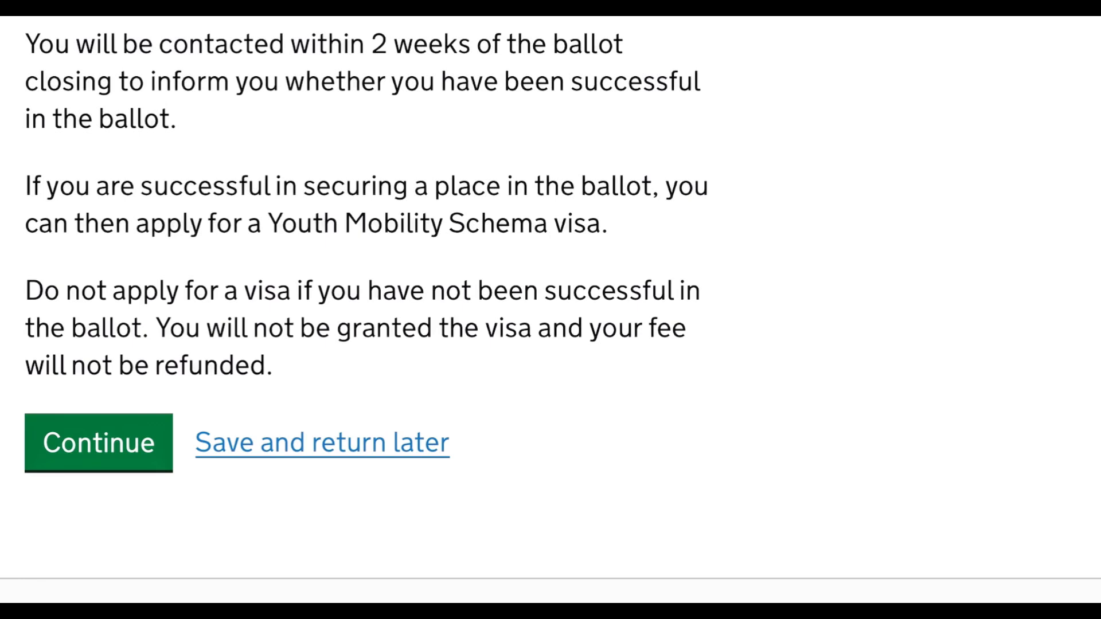
pyautogui.scroll(-2, 550, 310)
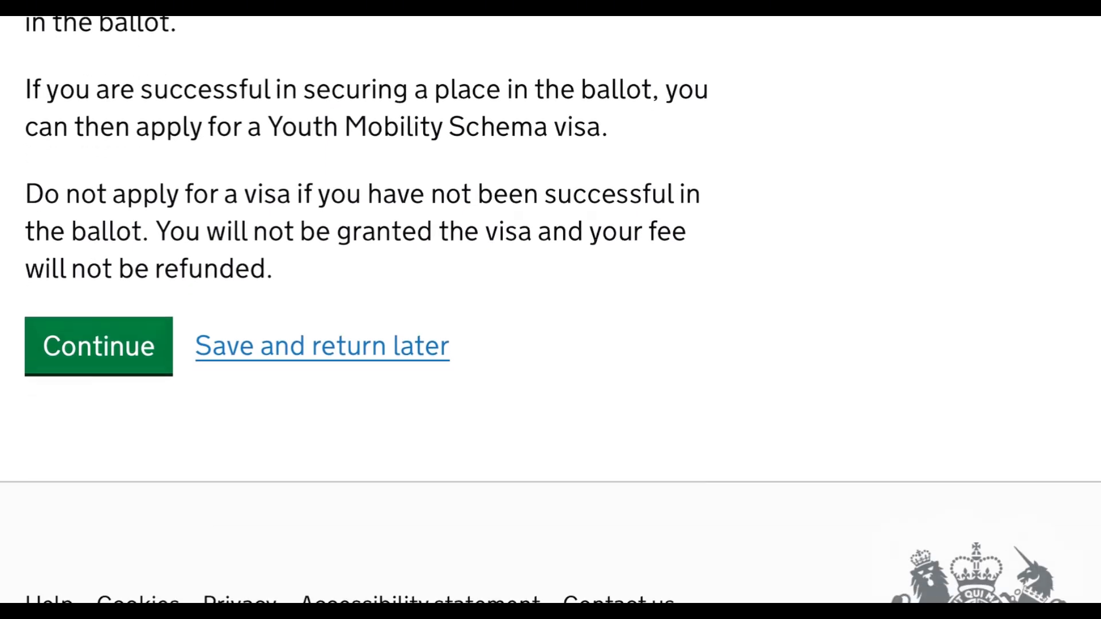